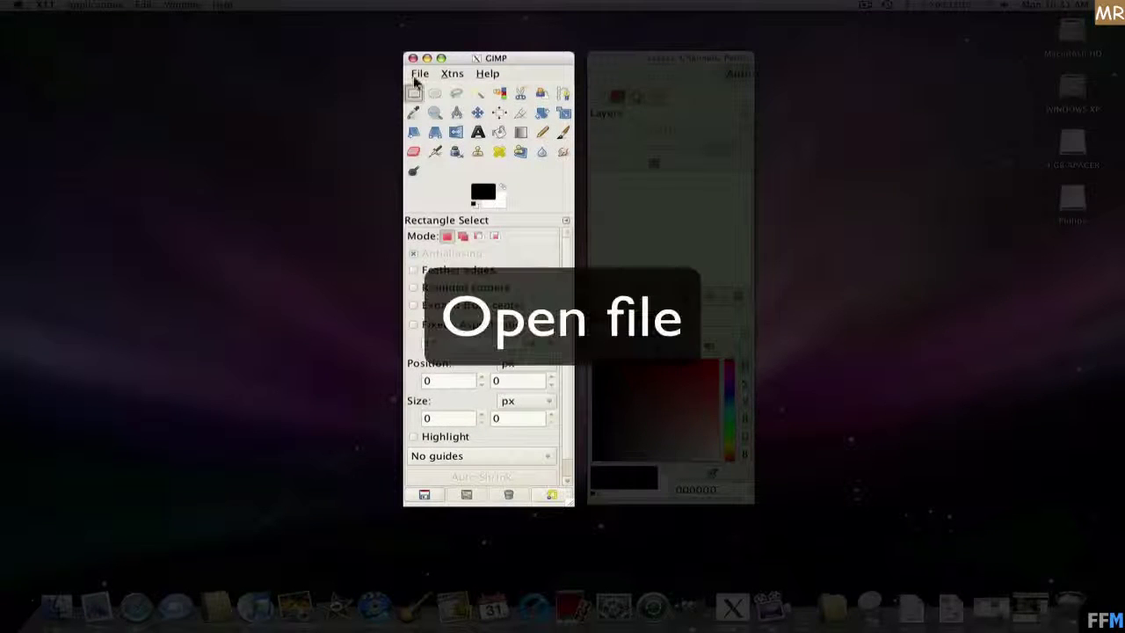
- Open ishot-12.png from the Gimp folder, accepting the RGB colour profile conversion
{"action": "left_click", "coordinate": [418, 75]}
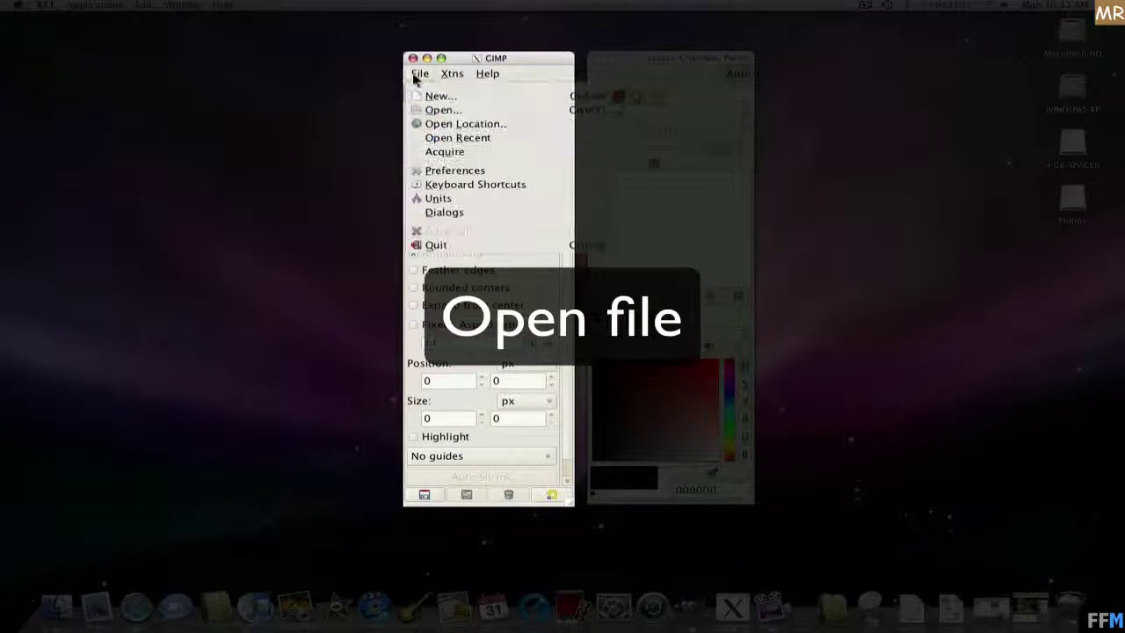
{"action": "left_click", "coordinate": [420, 110]}
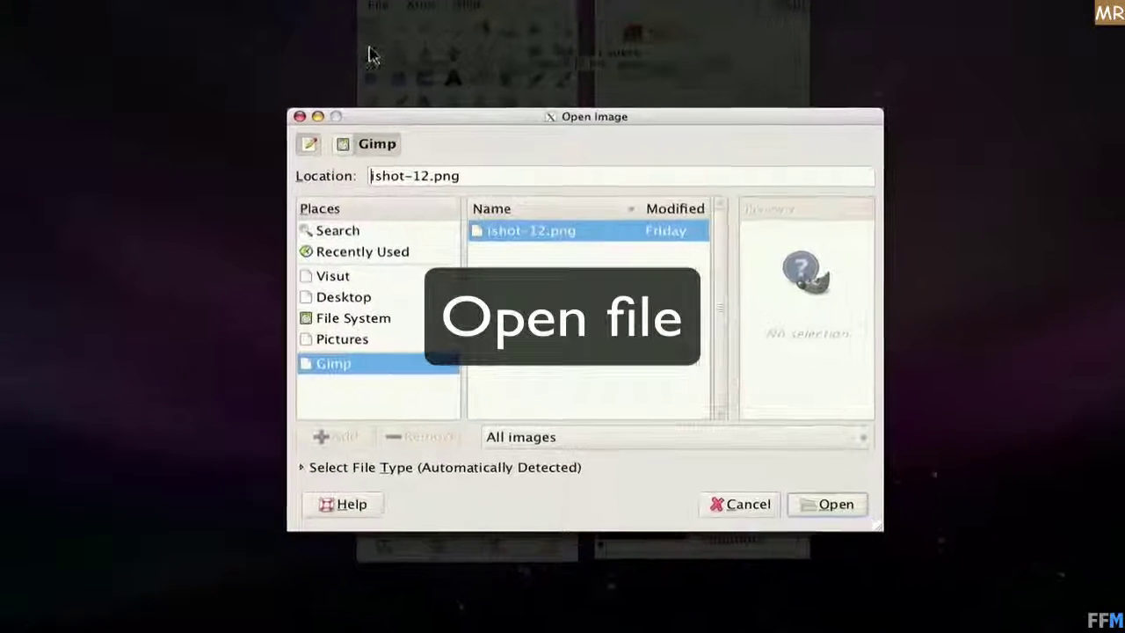
{"action": "left_click", "coordinate": [557, 227]}
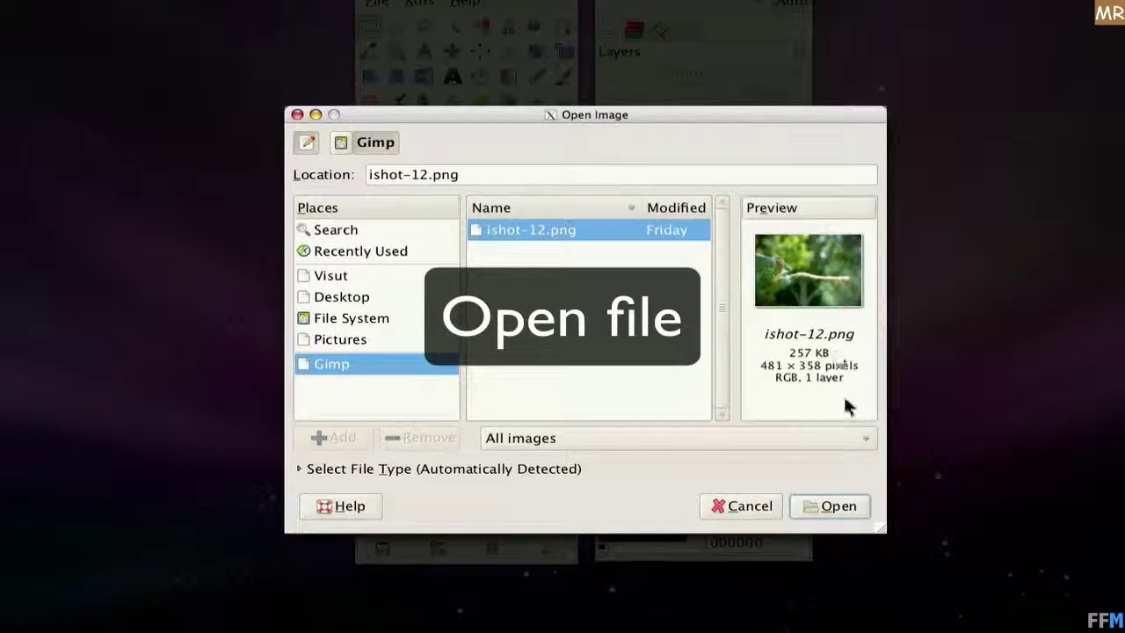
{"action": "left_click", "coordinate": [856, 510]}
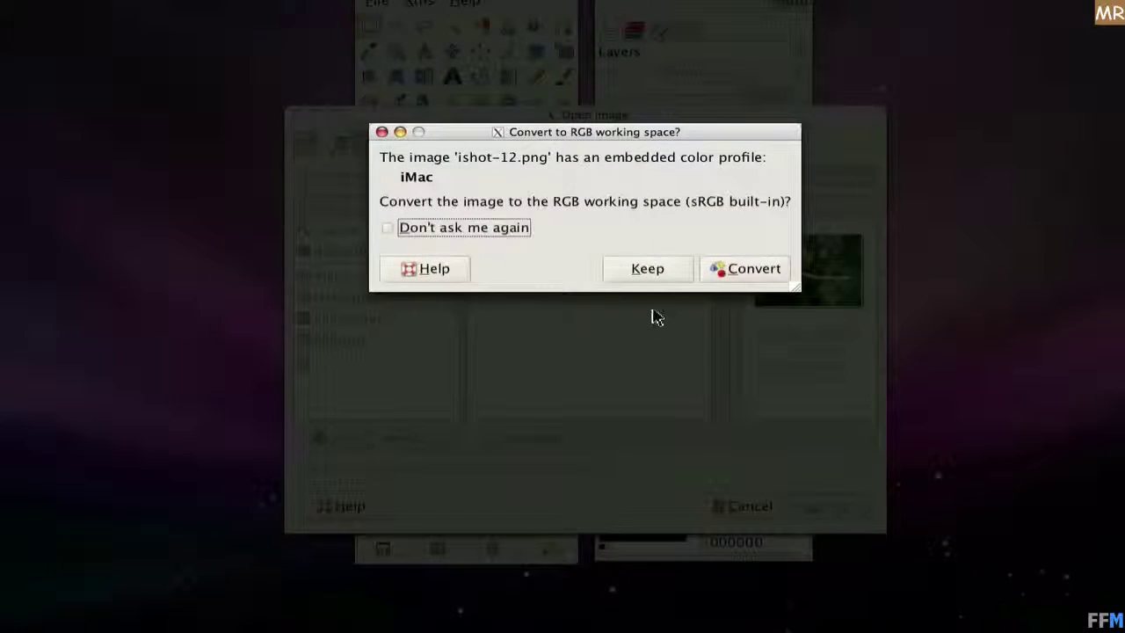
{"action": "left_click", "coordinate": [647, 280]}
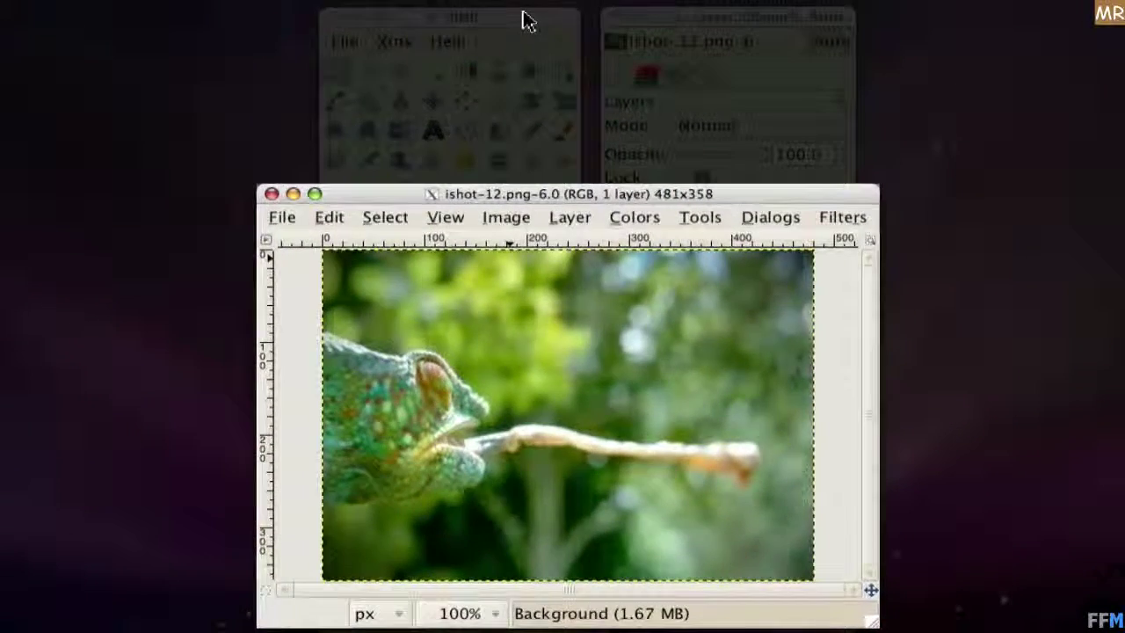
- Trace a Free Select lasso outline around the chameleon's head and tongue, then close it
{"action": "left_click", "coordinate": [522, 31]}
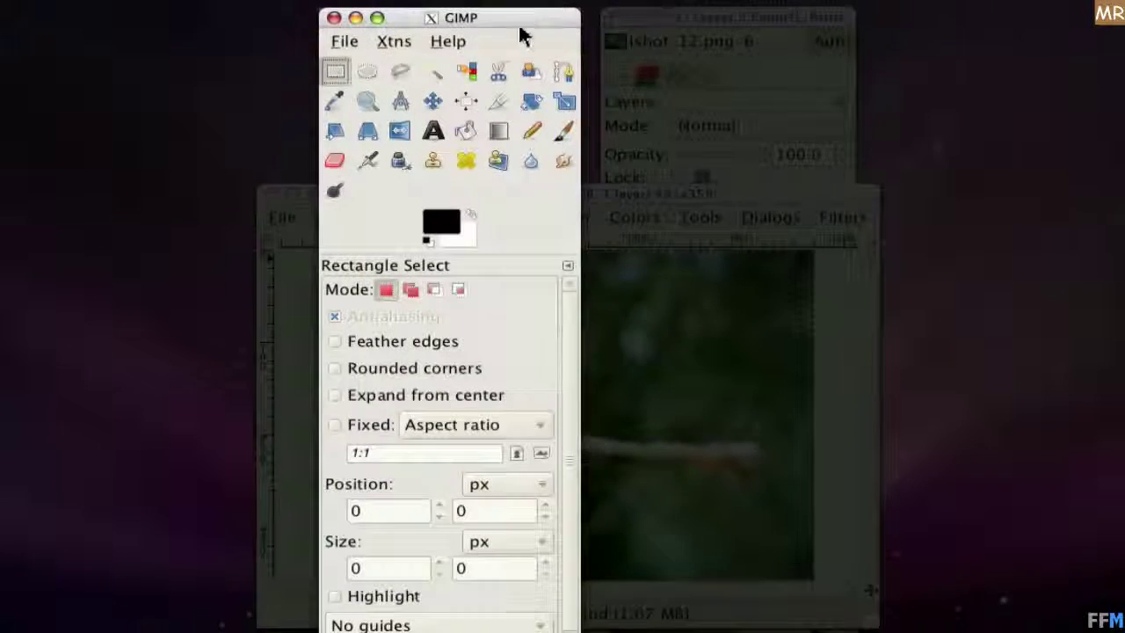
{"action": "left_click", "coordinate": [344, 107]}
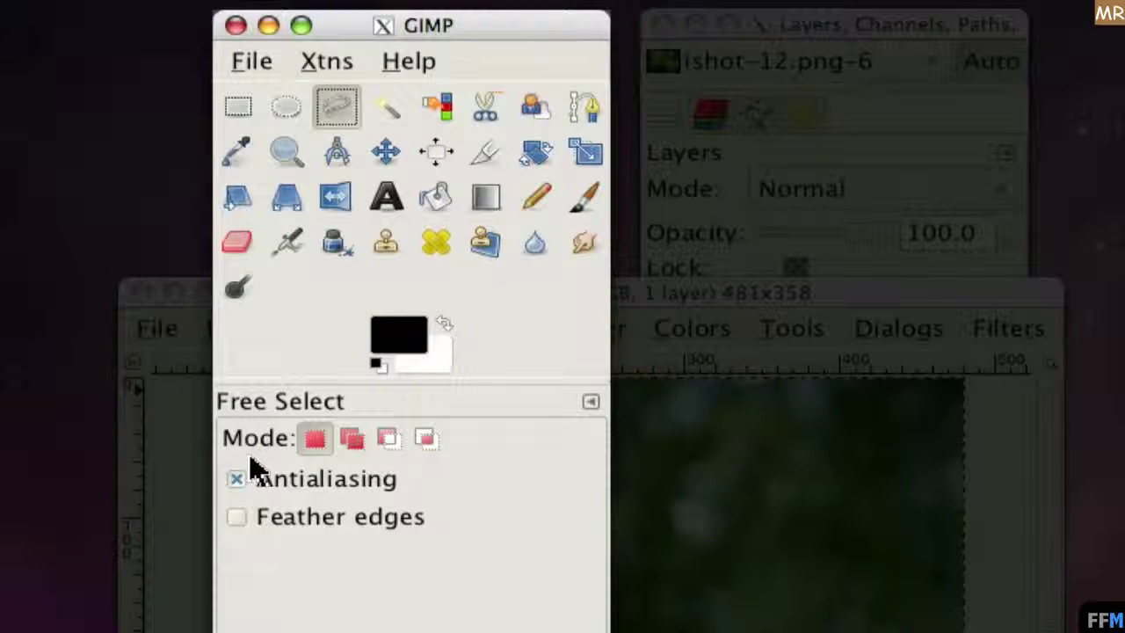
{"action": "left_click", "coordinate": [646, 294]}
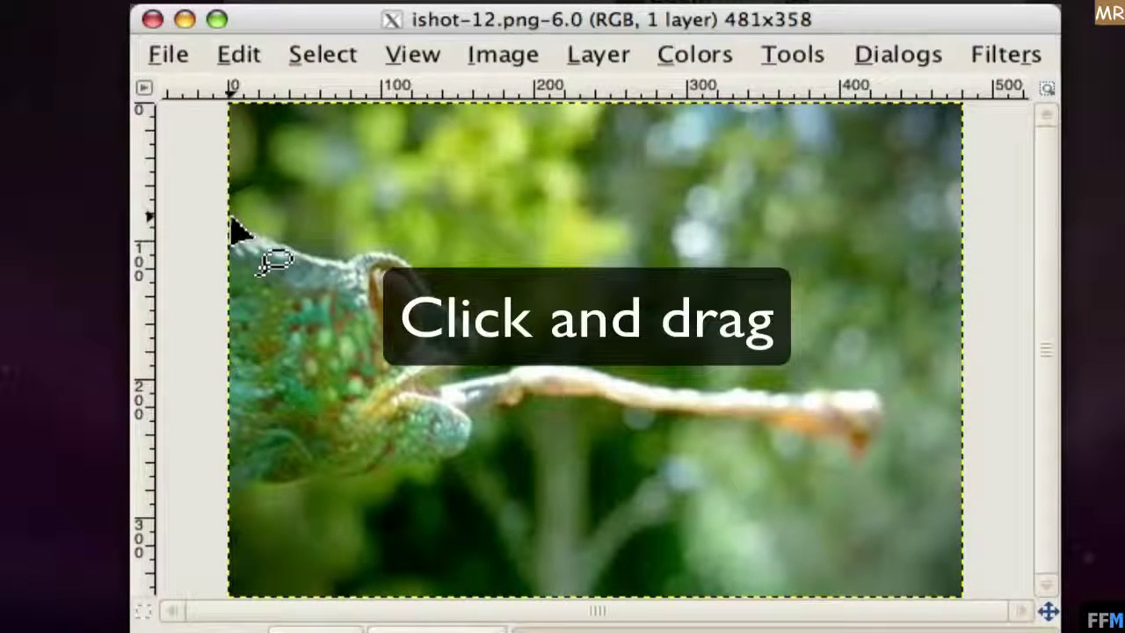
{"action": "mouse_move", "coordinate": [232, 220]}
{"action": "left_mouse_down"}
{"action": "mouse_move", "coordinate": [515, 371]}
{"action": "mouse_move", "coordinate": [894, 394]}
{"action": "mouse_move", "coordinate": [853, 477]}
{"action": "mouse_move", "coordinate": [681, 426]}
{"action": "mouse_move", "coordinate": [537, 410]}
{"action": "mouse_move", "coordinate": [489, 427]}
{"action": "mouse_move", "coordinate": [443, 475]}
{"action": "mouse_move", "coordinate": [231, 502]}
{"action": "left_mouse_up"}
{"action": "key", "text": "Return"}
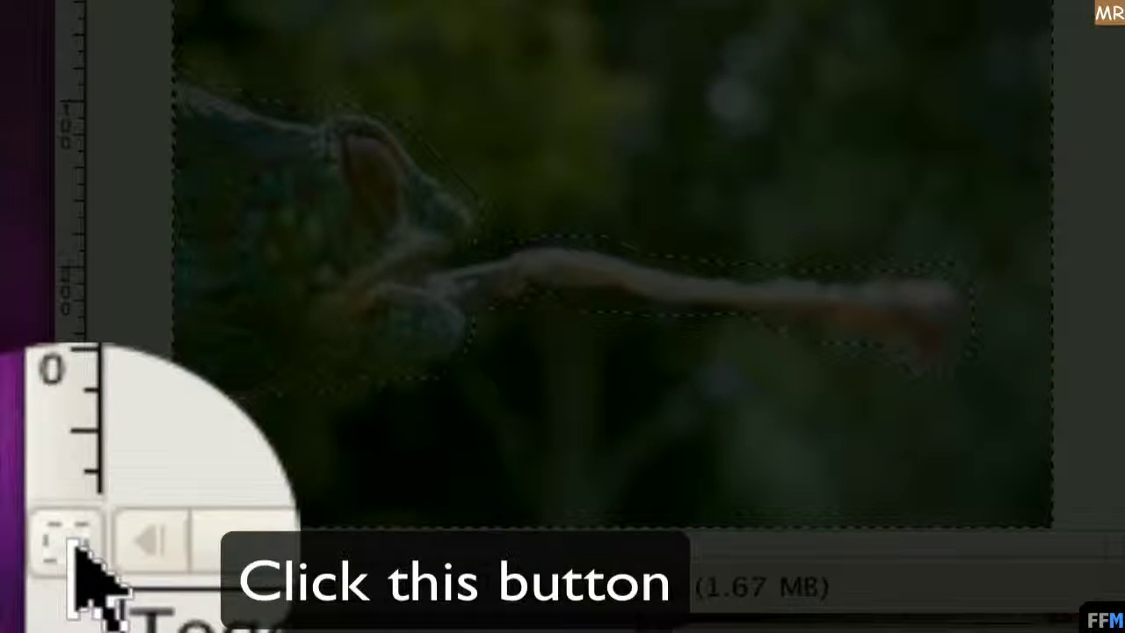
- Turn on Quick Mask and switch to the Pencil tool for touching up the mask
{"action": "left_click", "coordinate": [73, 543]}
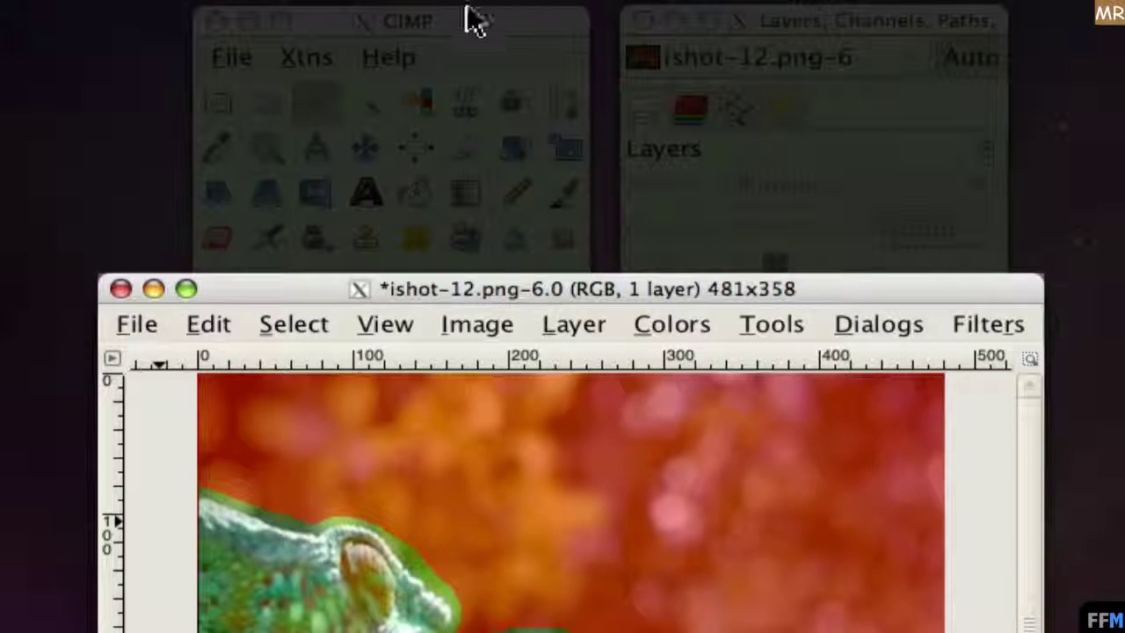
{"action": "left_click", "coordinate": [473, 21]}
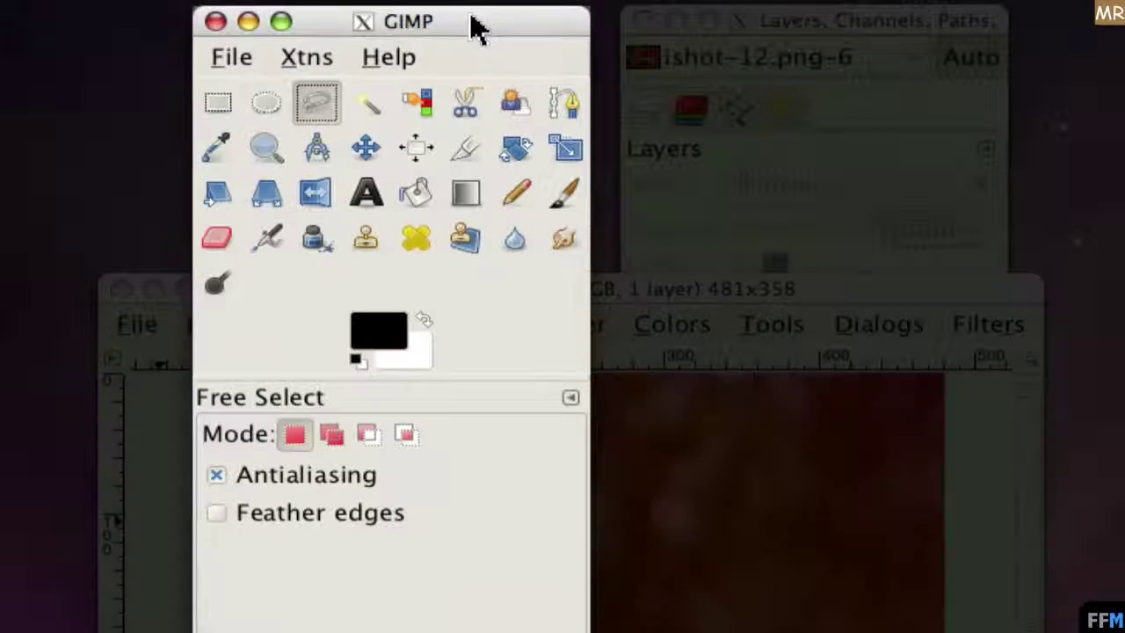
{"action": "left_click", "coordinate": [528, 212]}
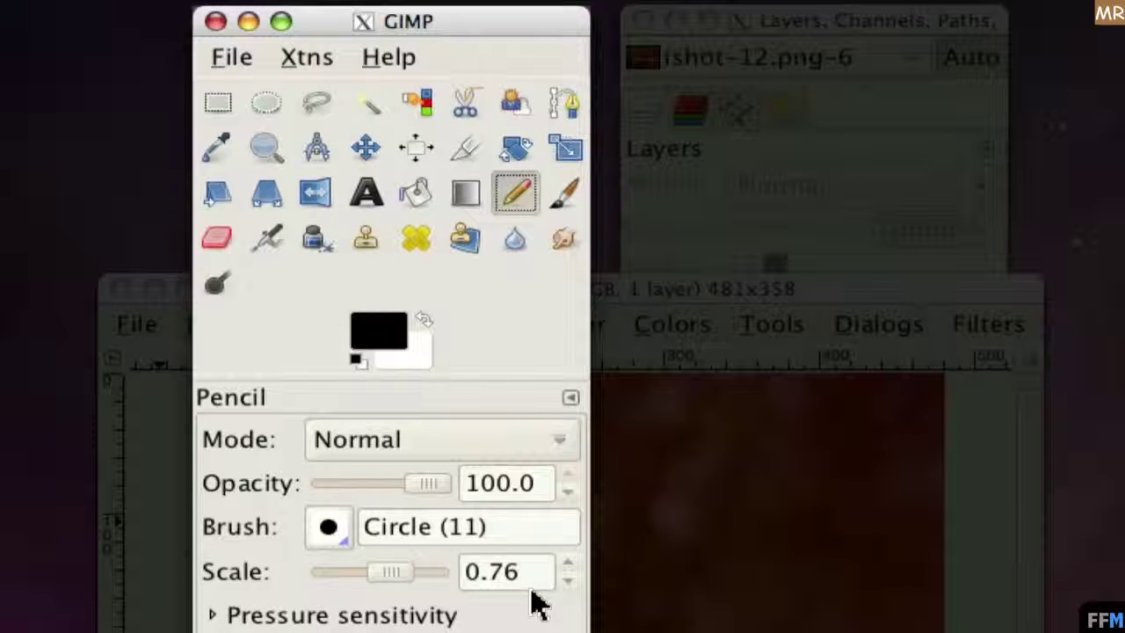
{"action": "left_click_drag", "start_coordinate": [802, 295], "coordinate": [811, 33]}
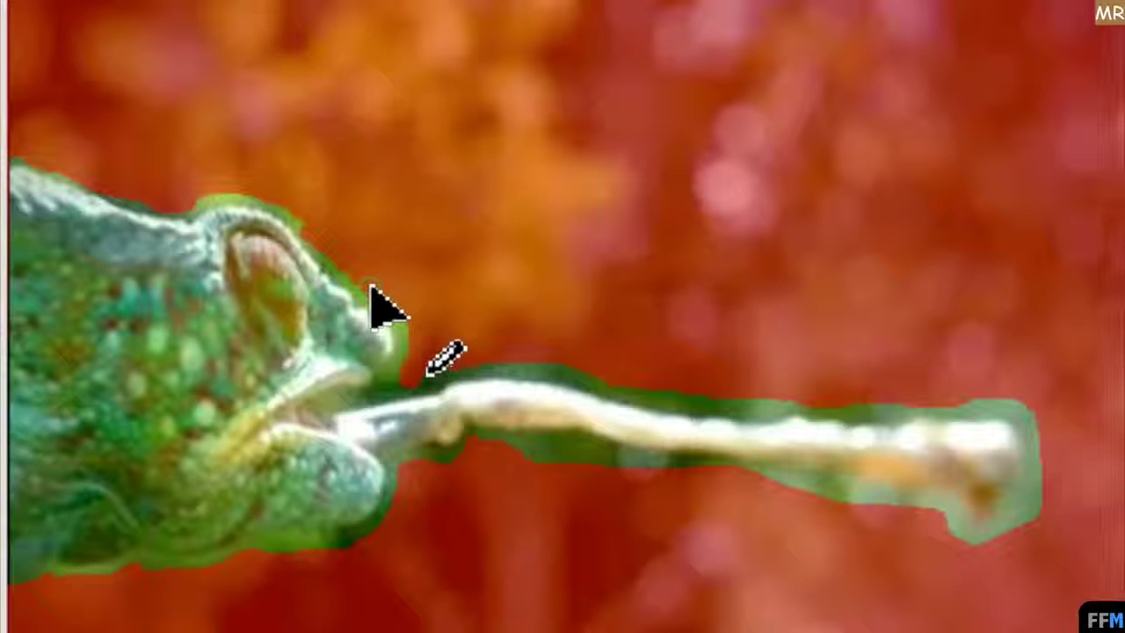
- Undo the stray pencil dot near the eye and zoom the canvas to 200%
{"action": "left_click", "coordinate": [317, 312]}
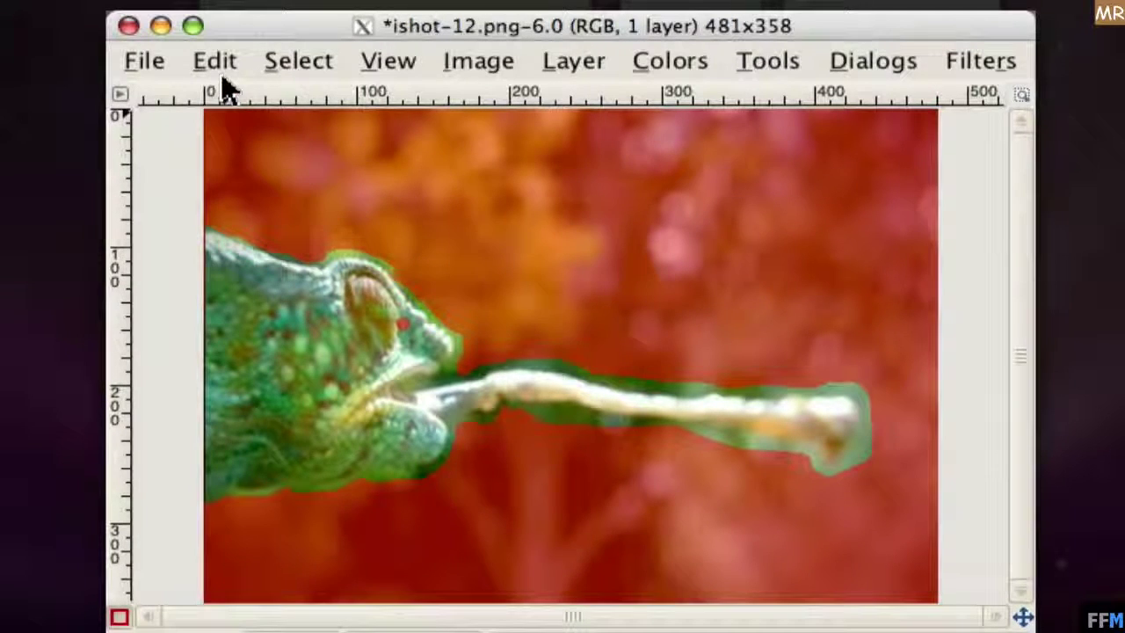
{"action": "left_click", "coordinate": [217, 60]}
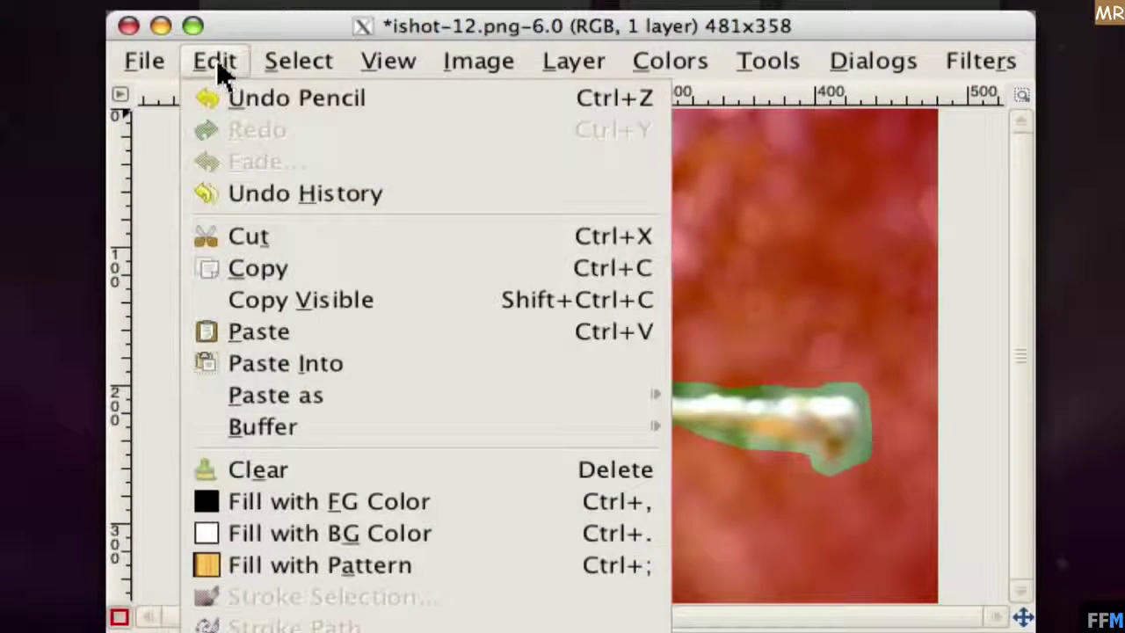
{"action": "left_click", "coordinate": [352, 102]}
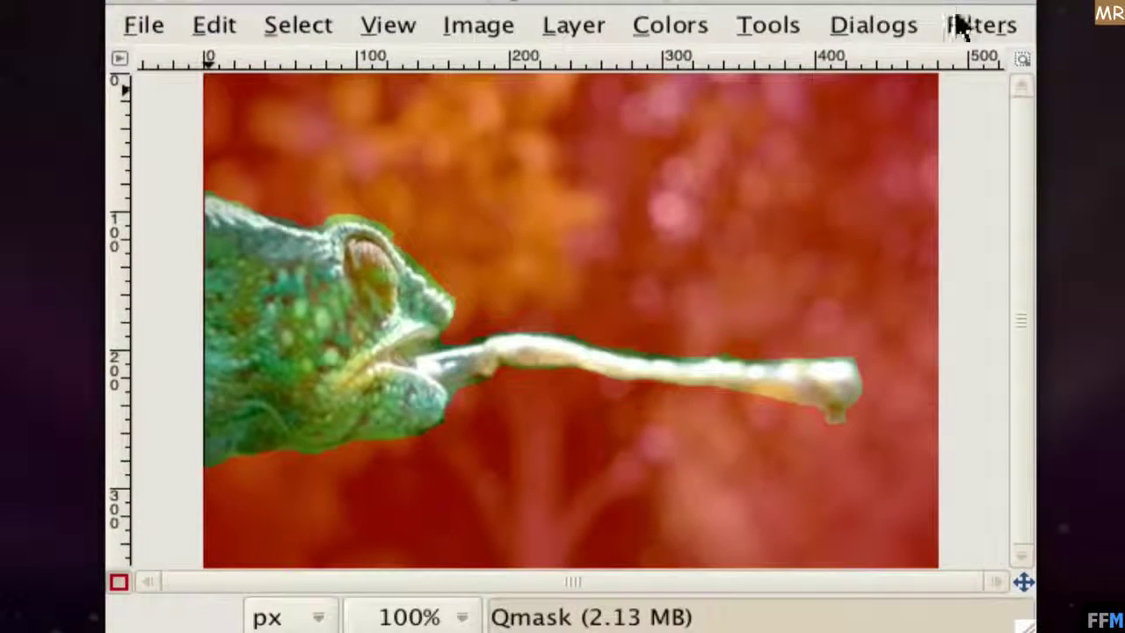
{"action": "left_click", "coordinate": [474, 619]}
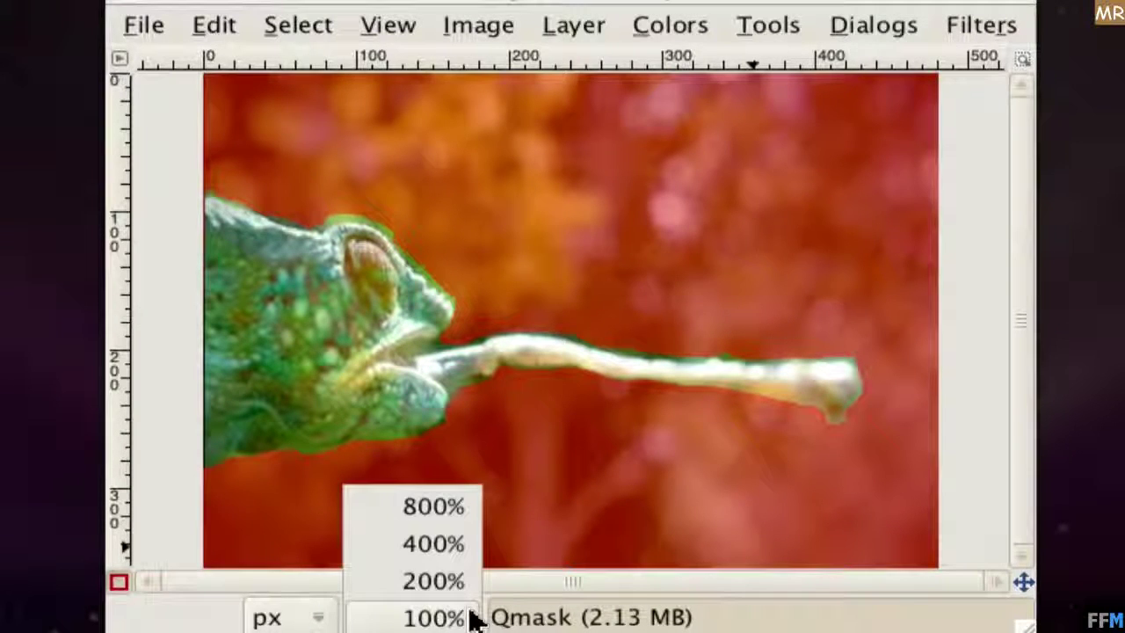
{"action": "left_click", "coordinate": [443, 590]}
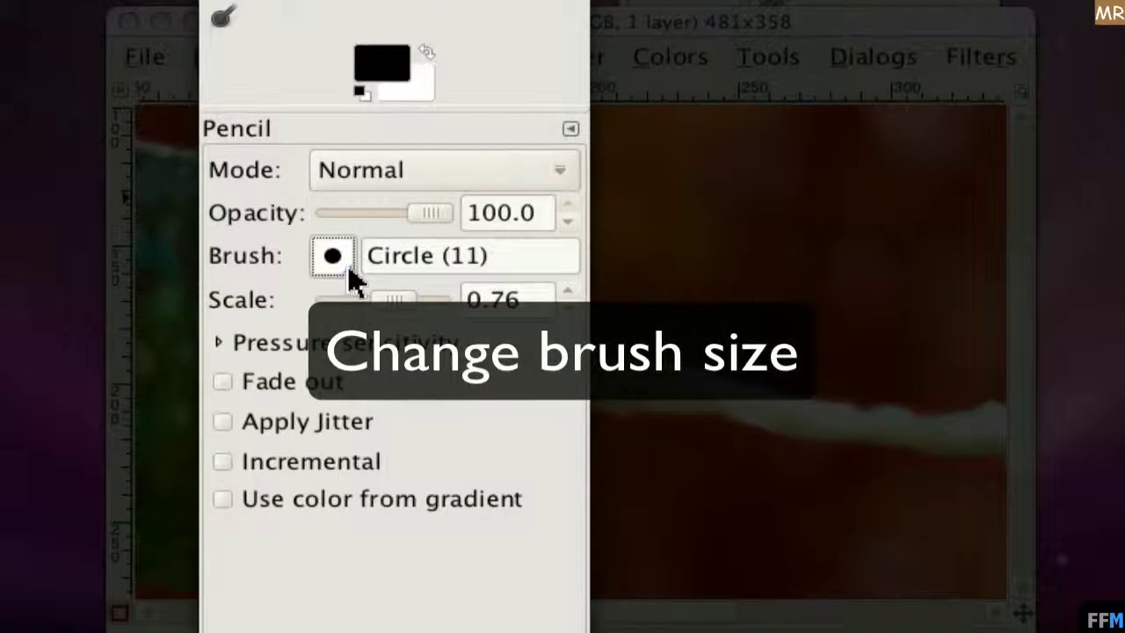
- Switch the pencil to the Circle (05) brush and return the view to 100% zoom
{"action": "left_click", "coordinate": [349, 272]}
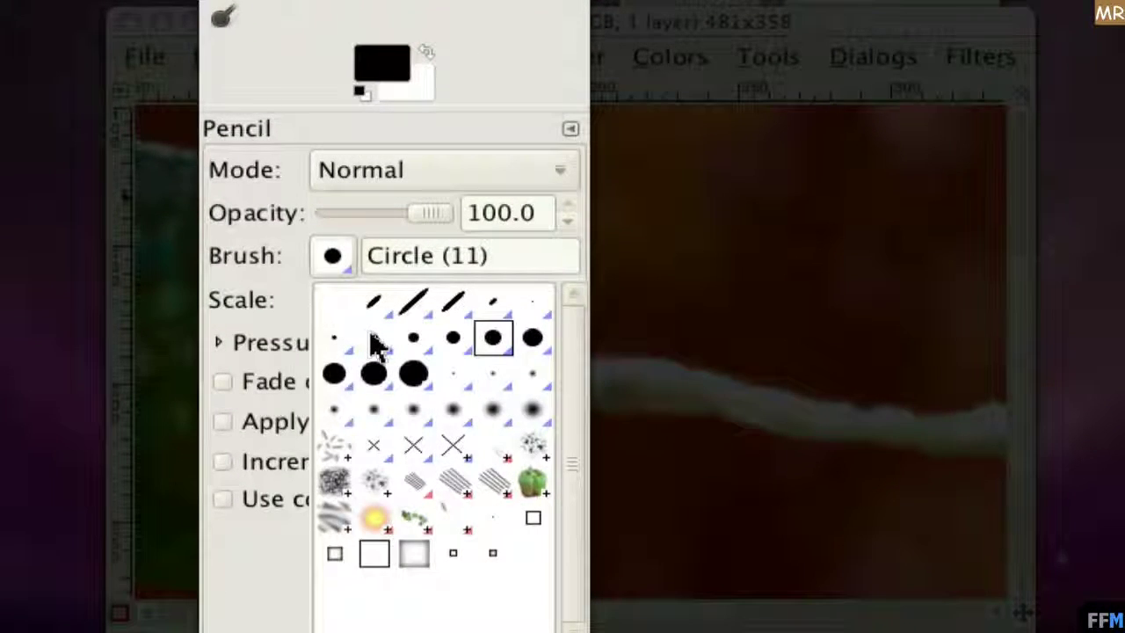
{"action": "left_click", "coordinate": [373, 341]}
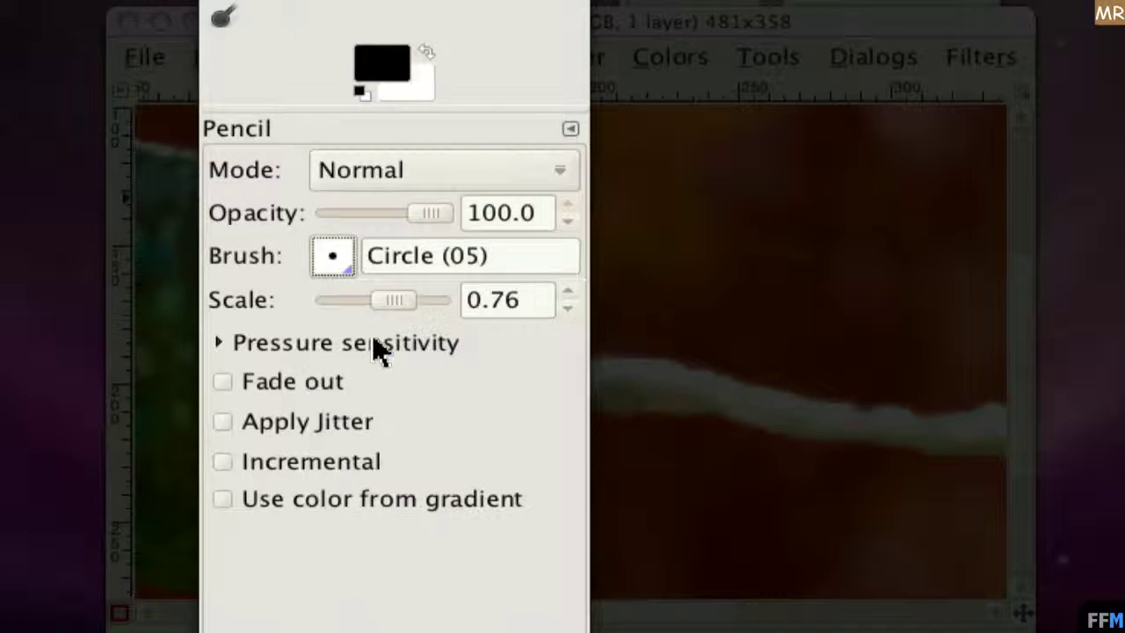
{"action": "left_click", "coordinate": [651, 26]}
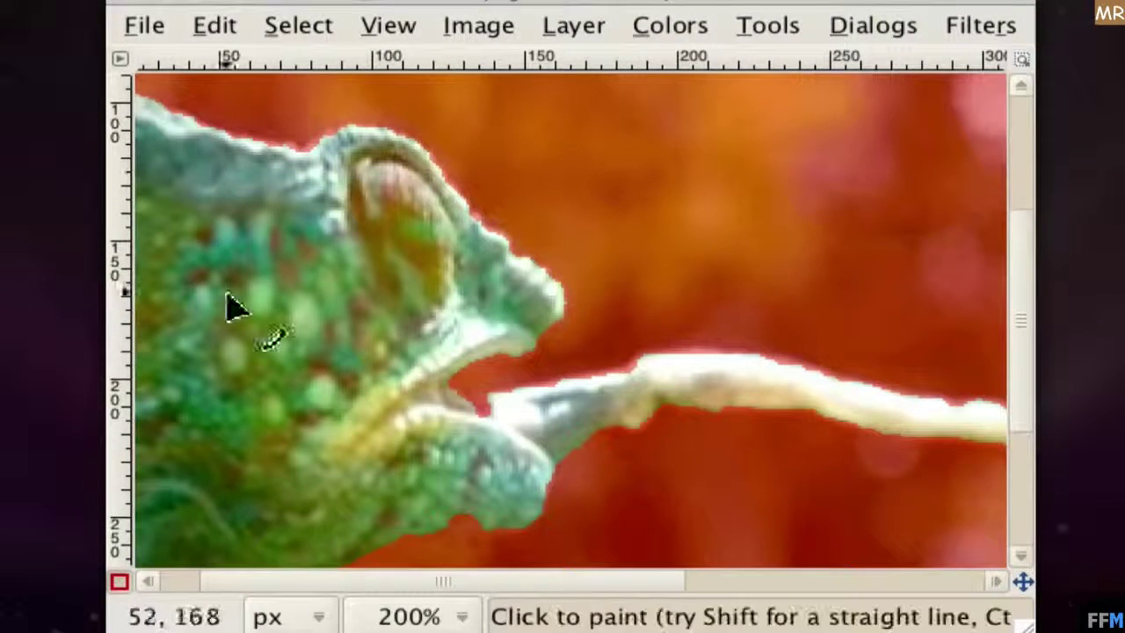
{"action": "left_click", "coordinate": [463, 618]}
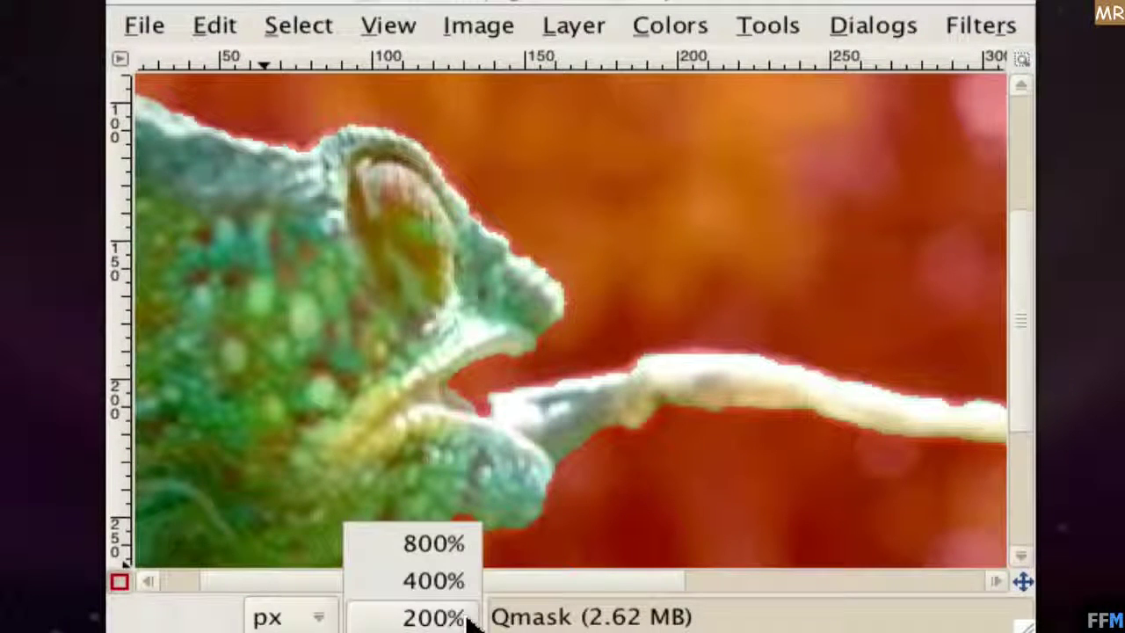
{"action": "key", "text": "Down"}
{"action": "key", "text": "Return"}
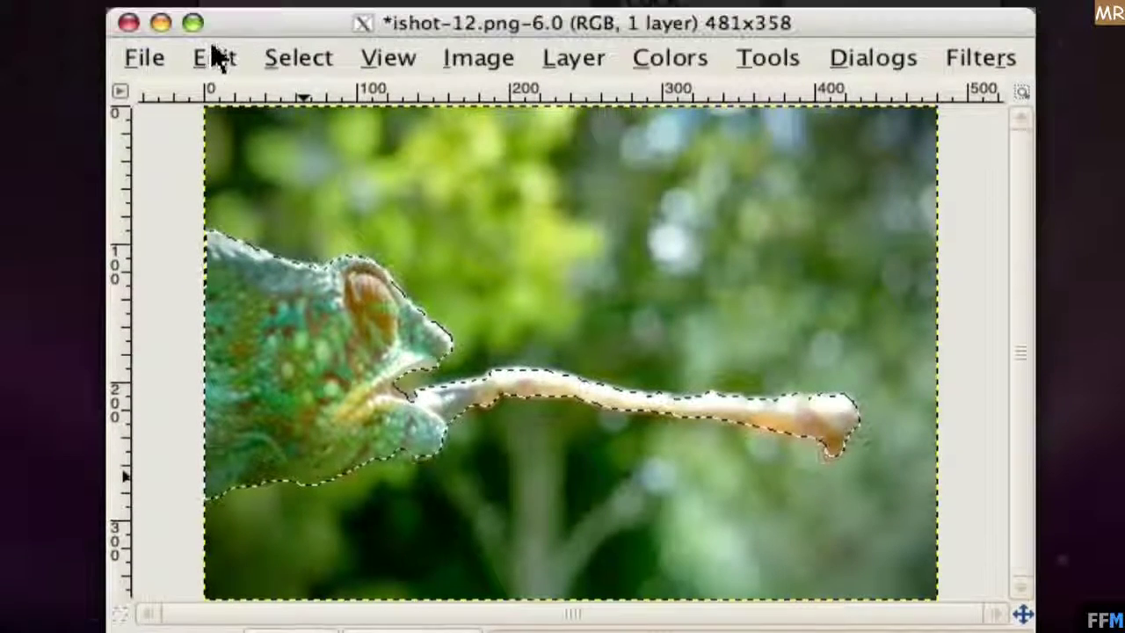
- Copy the selected chameleon and paste it as a new image, Untitled-7
{"action": "left_click", "coordinate": [212, 49]}
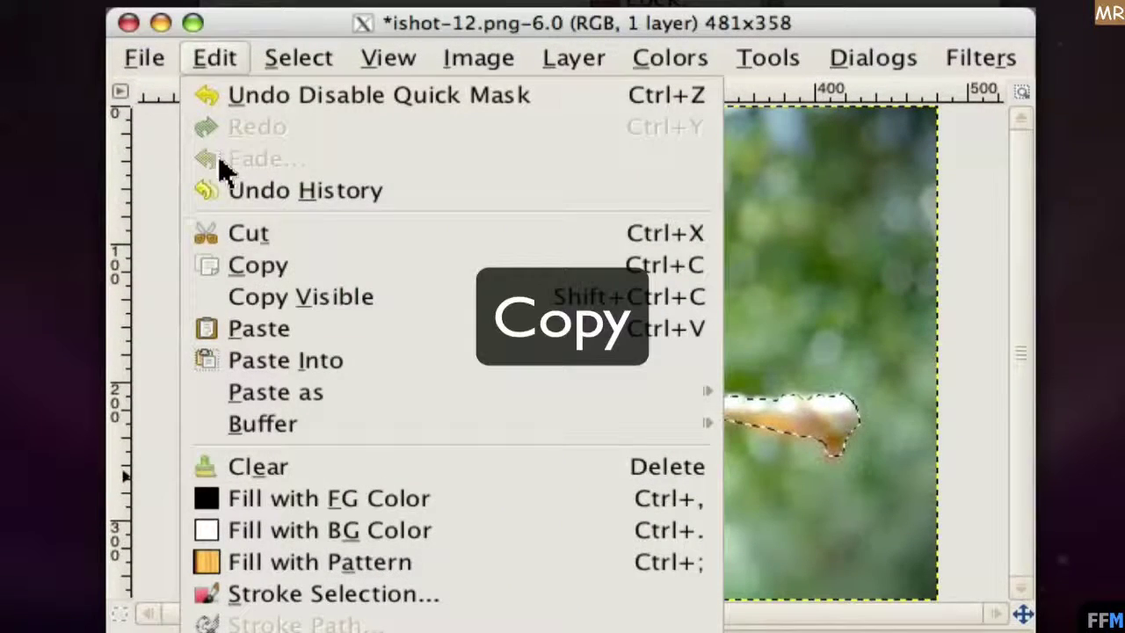
{"action": "left_click", "coordinate": [299, 268]}
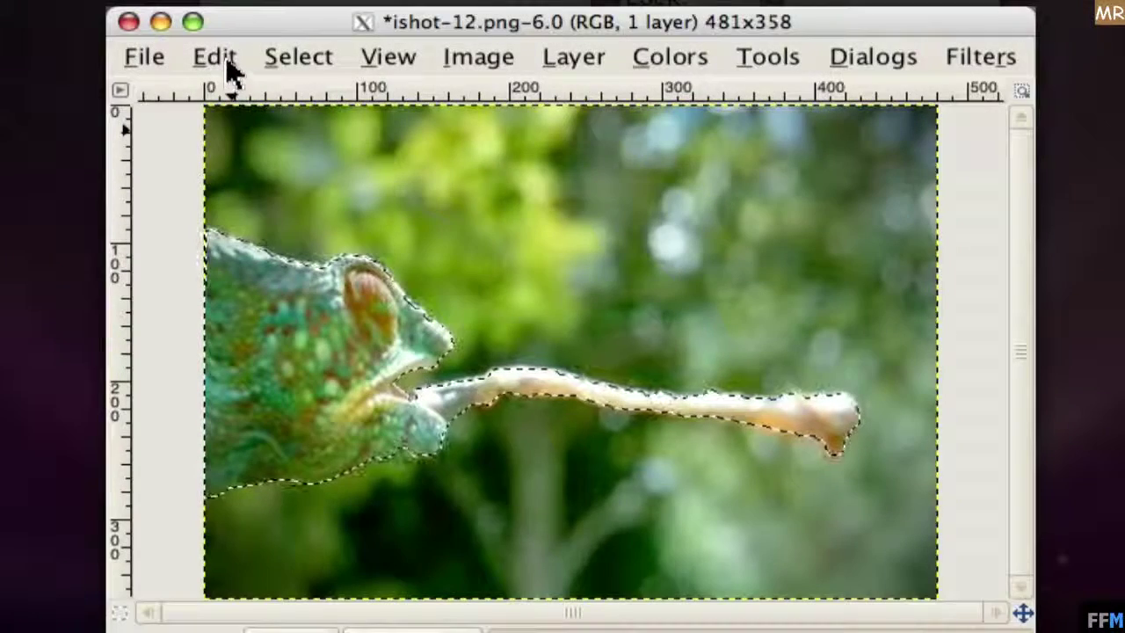
{"action": "left_click", "coordinate": [225, 62]}
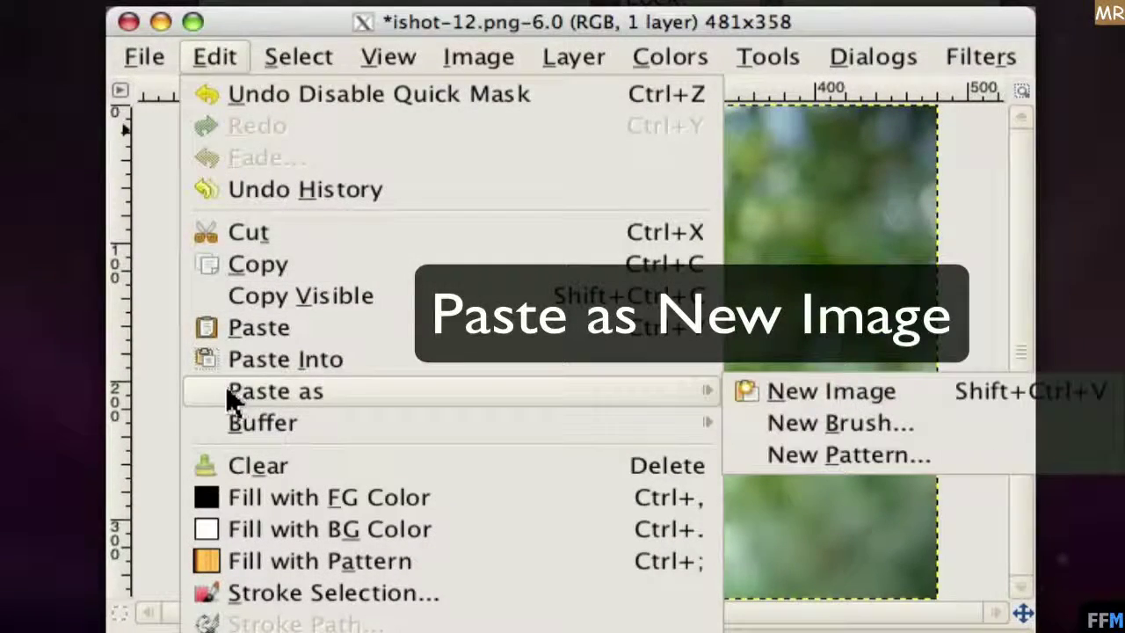
{"action": "mouse_move", "coordinate": [275, 391]}
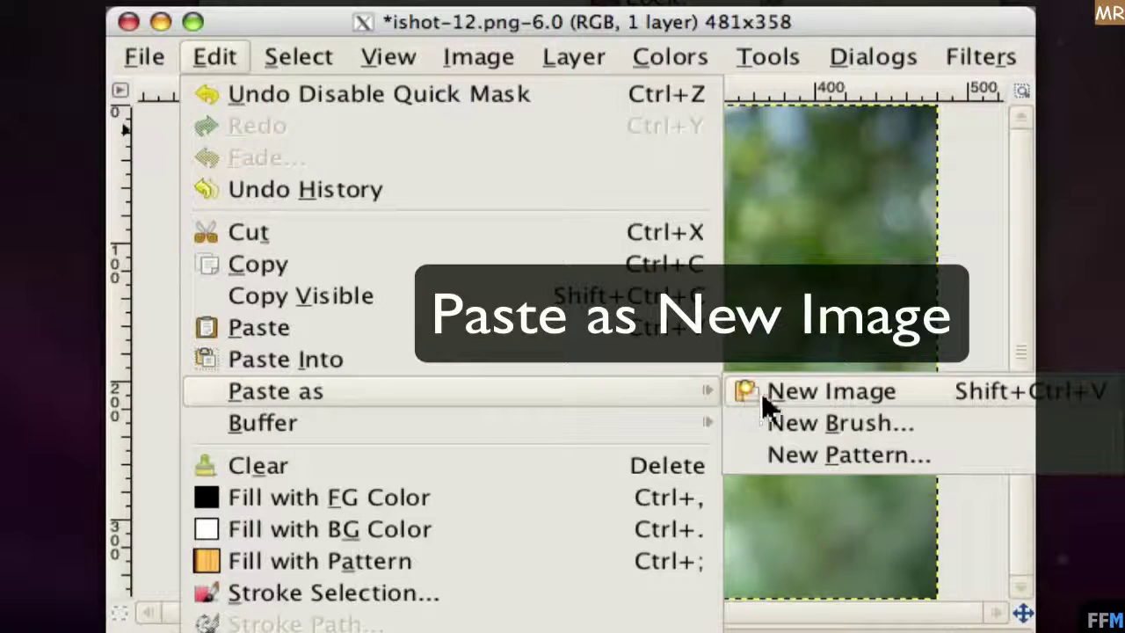
{"action": "left_click", "coordinate": [924, 405]}
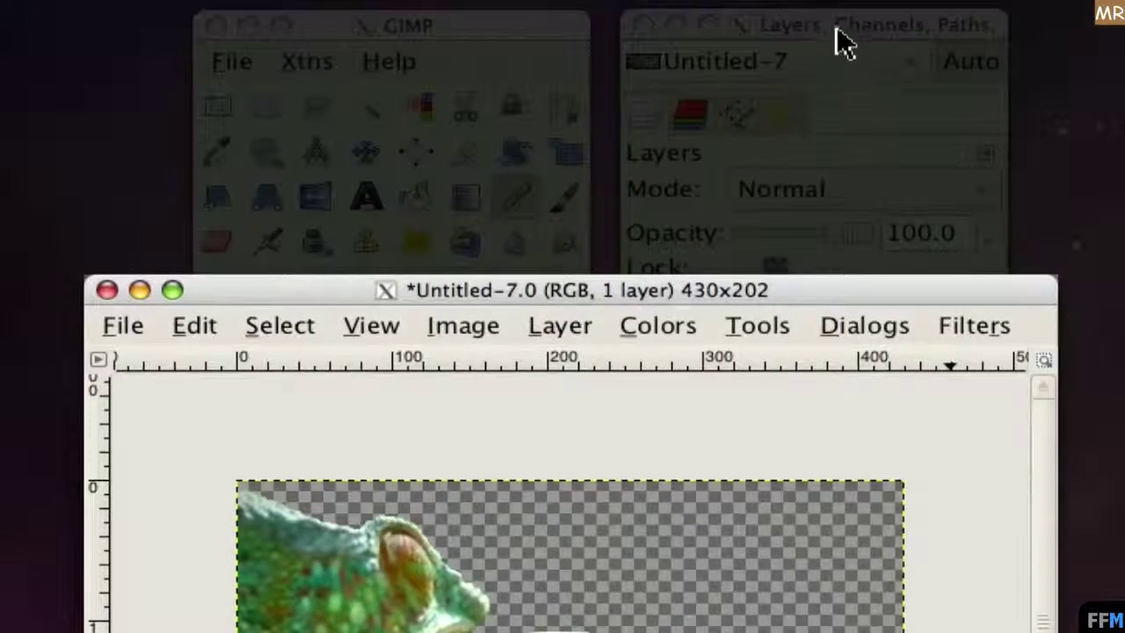
{"action": "left_click", "coordinate": [837, 39]}
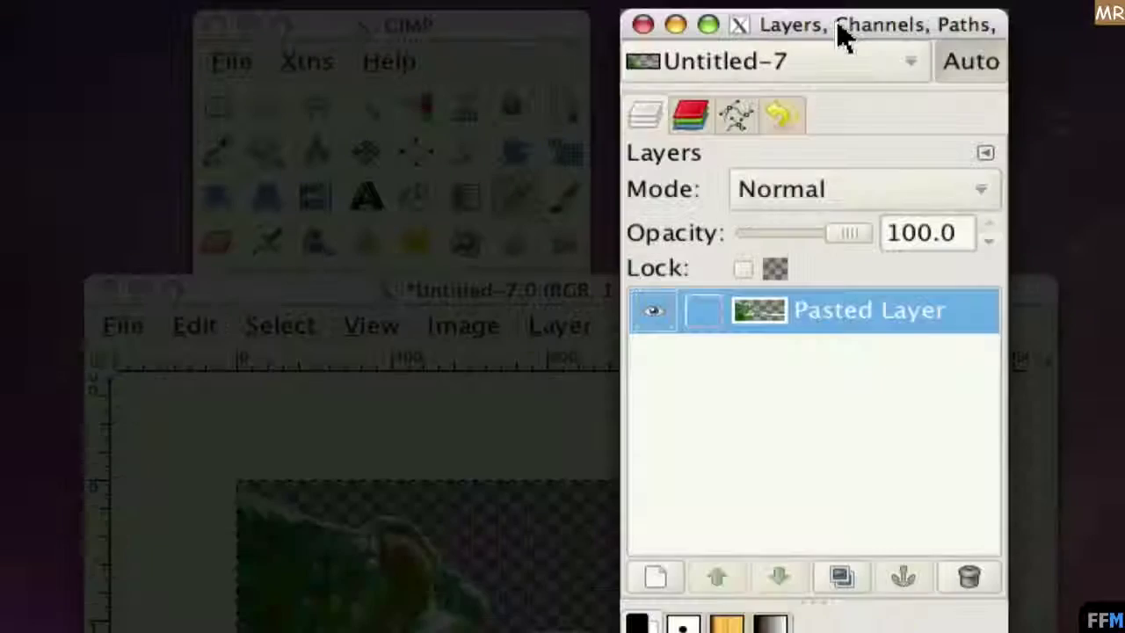
- Apply Alpha to Selection on Pasted Layer to select the chameleon's outline
{"action": "right_click", "coordinate": [866, 324]}
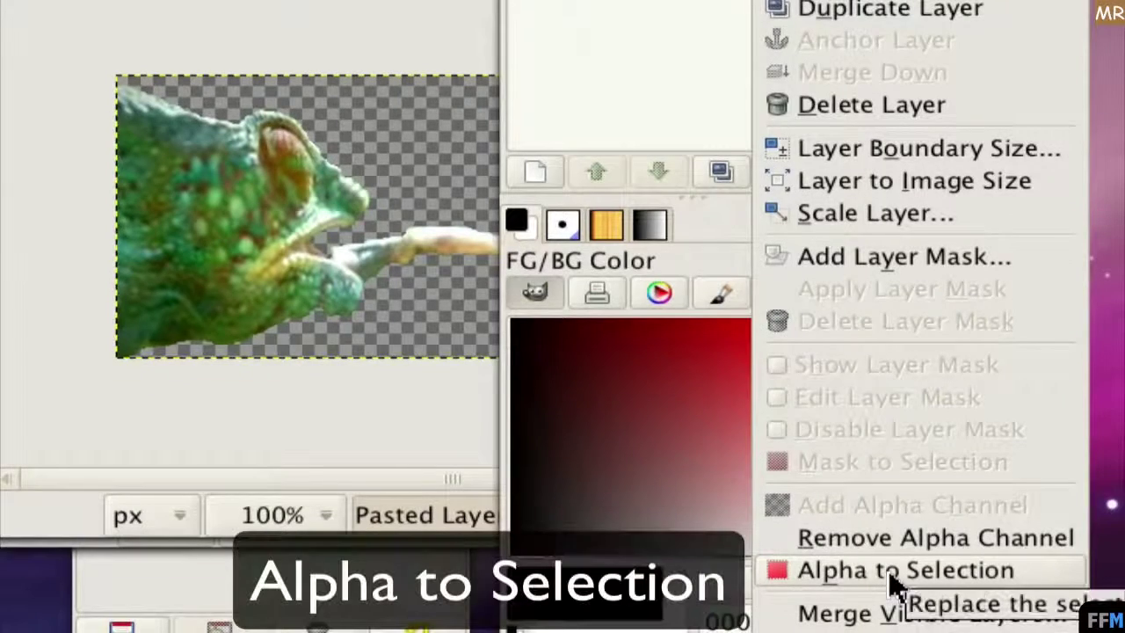
{"action": "left_click", "coordinate": [1061, 590]}
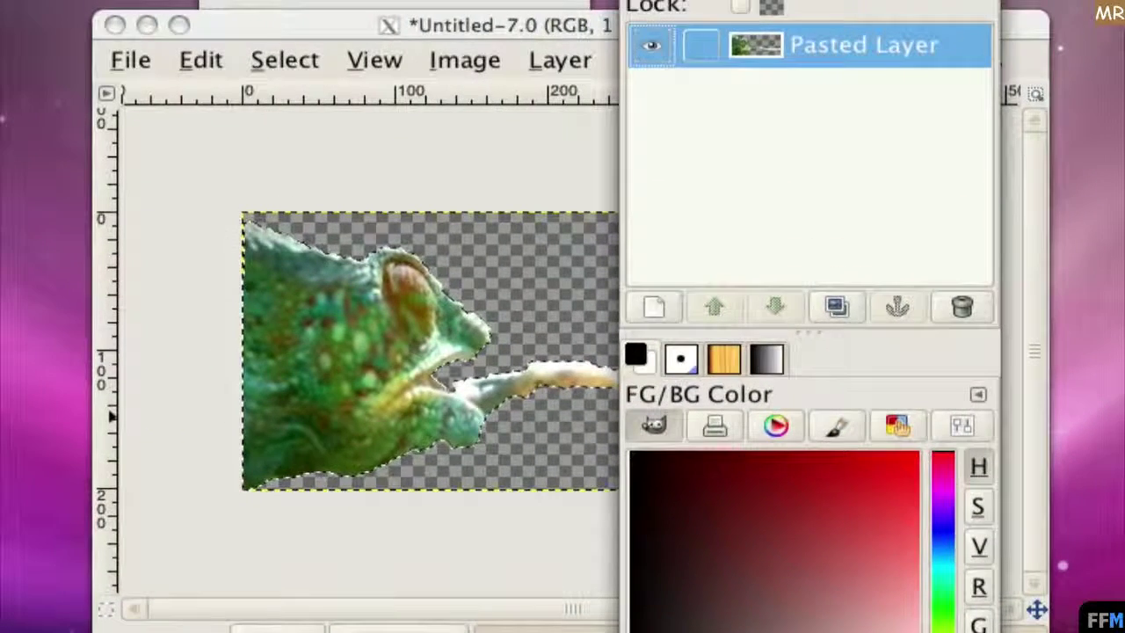
{"action": "left_click", "coordinate": [281, 31]}
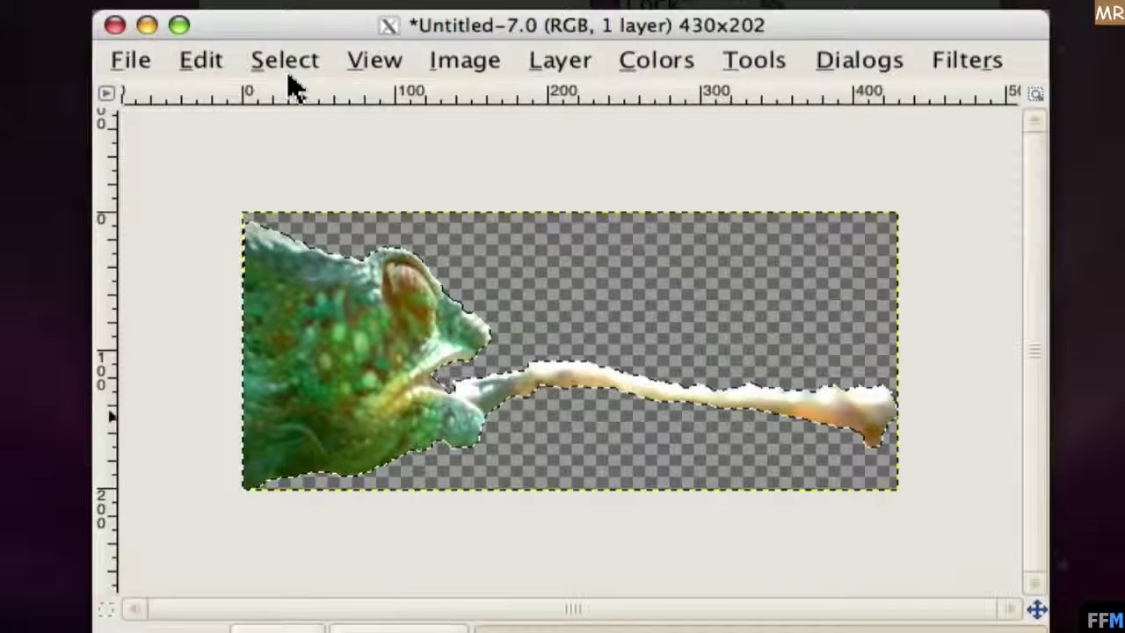
- Shrink the chameleon selection by 1 pixel
{"action": "left_click", "coordinate": [269, 61]}
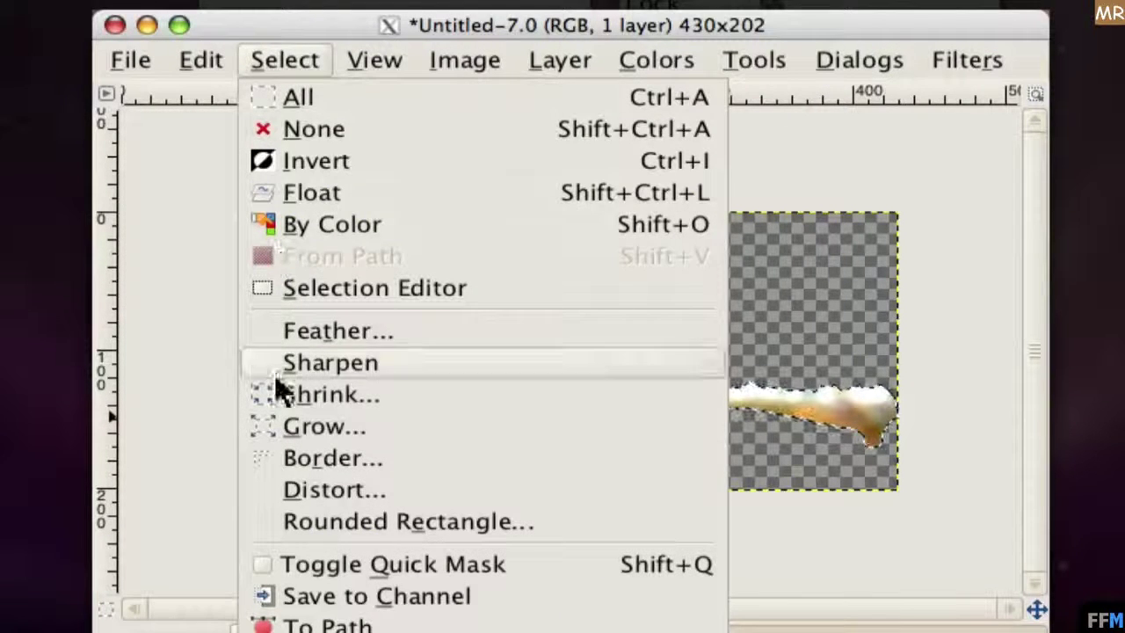
{"action": "left_click", "coordinate": [428, 400]}
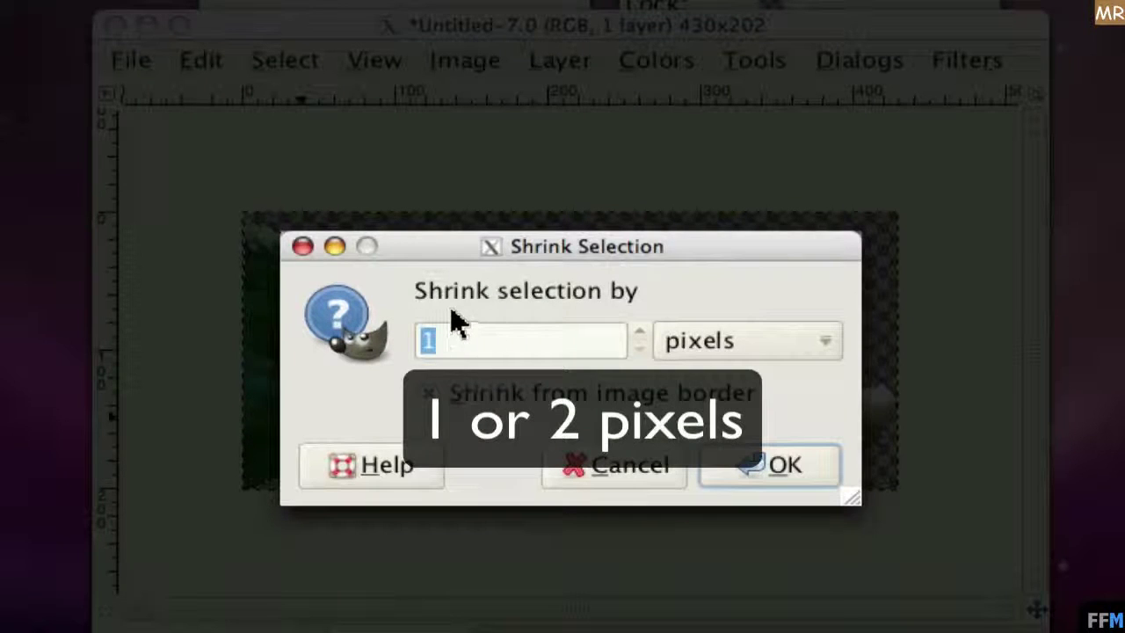
{"action": "left_click", "coordinate": [807, 479]}
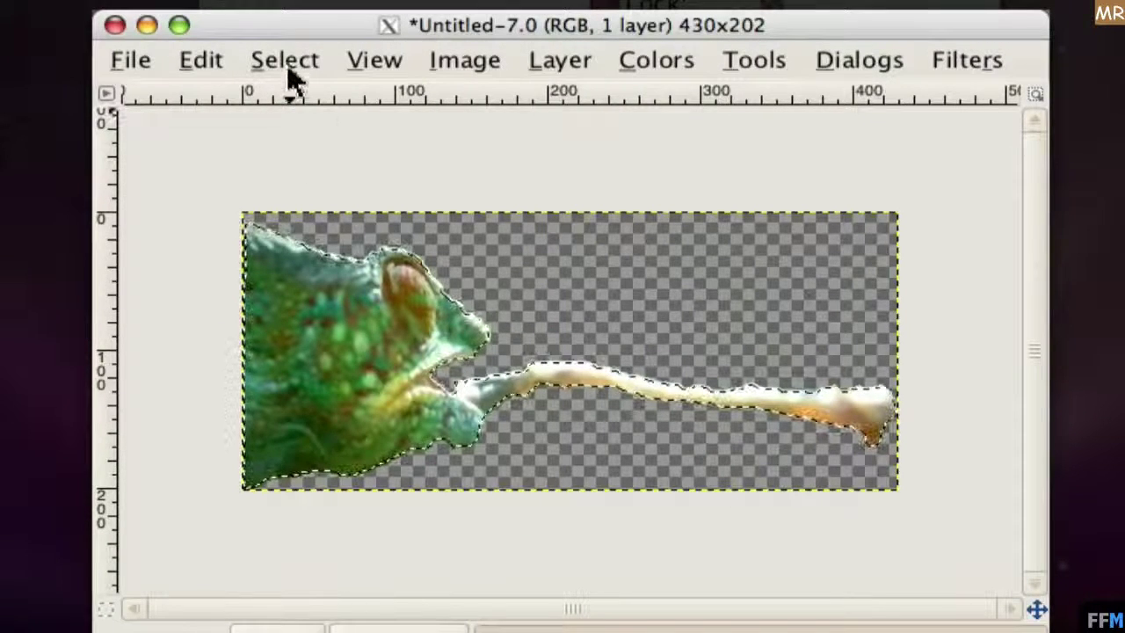
- Invert the selection and feather it by 1 pixel
{"action": "left_click", "coordinate": [285, 59]}
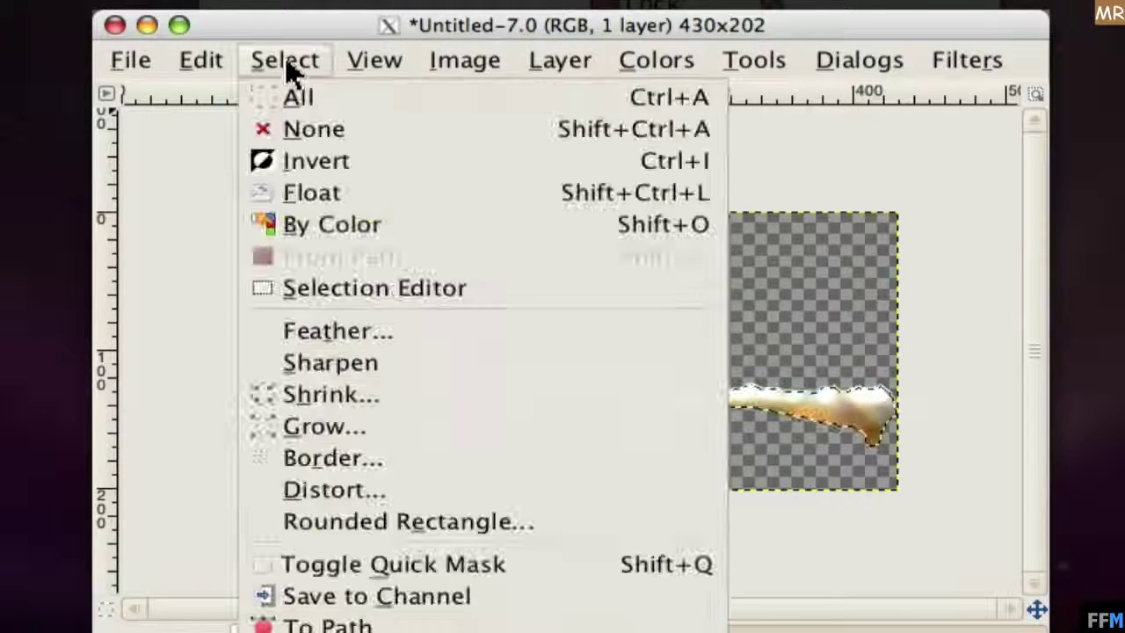
{"action": "left_click", "coordinate": [396, 171]}
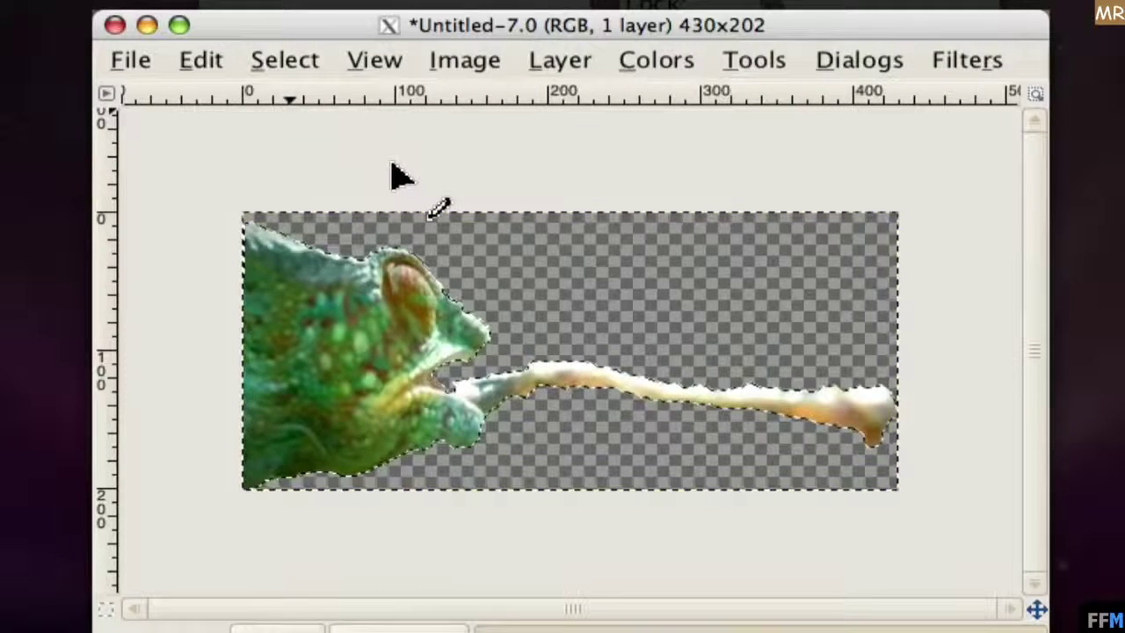
{"action": "left_click", "coordinate": [296, 69]}
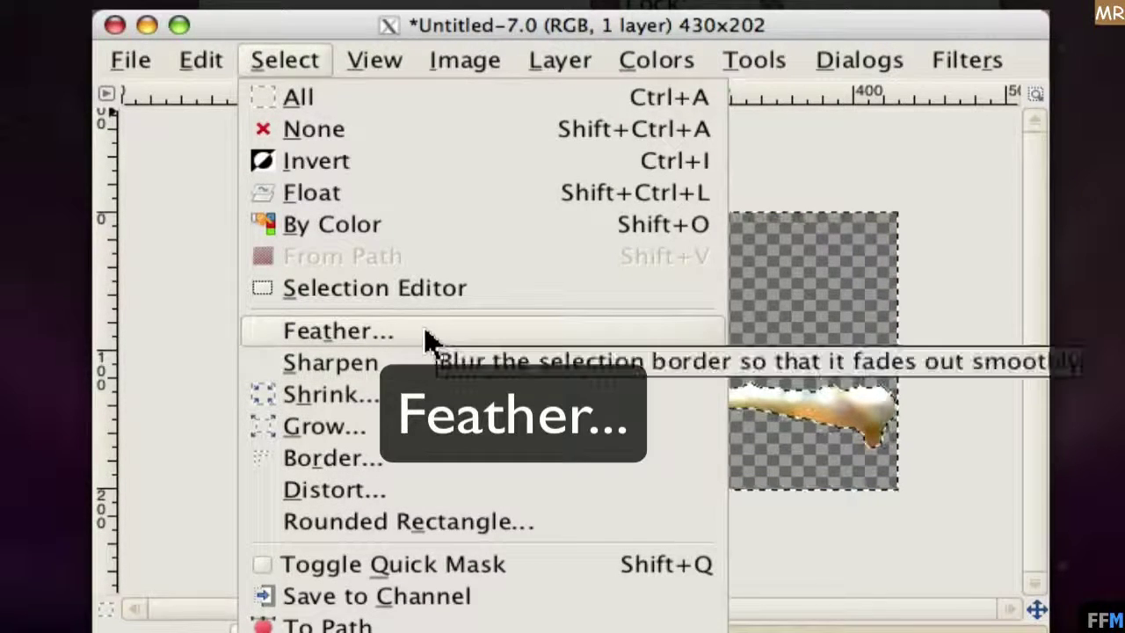
{"action": "left_click", "coordinate": [428, 338]}
{"action": "type", "text": "1"}
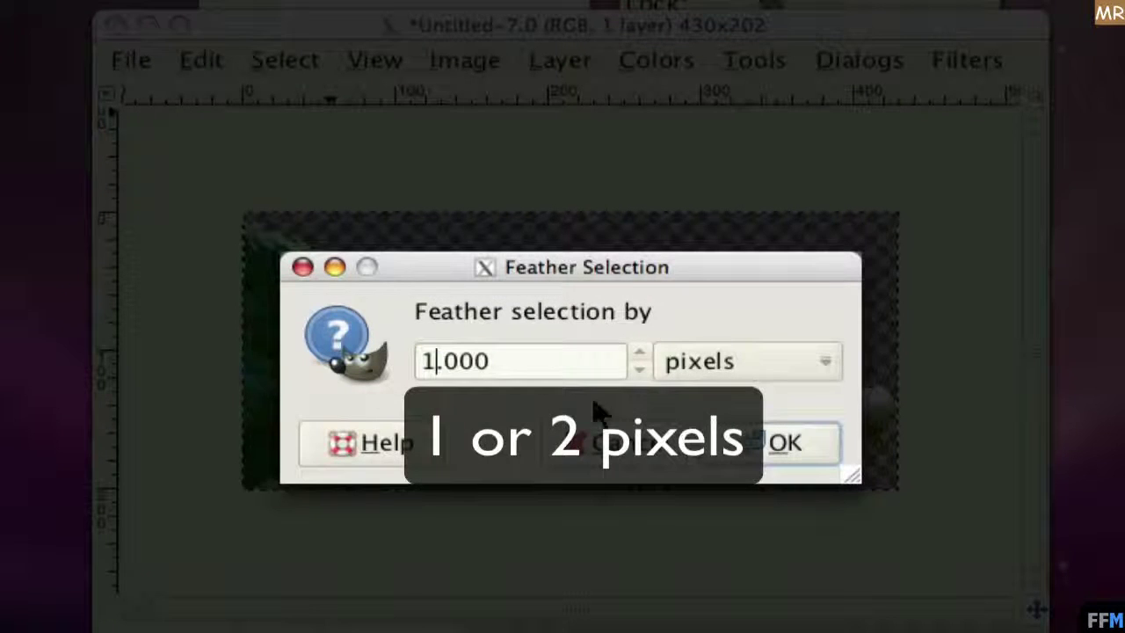
{"action": "left_click", "coordinate": [812, 450]}
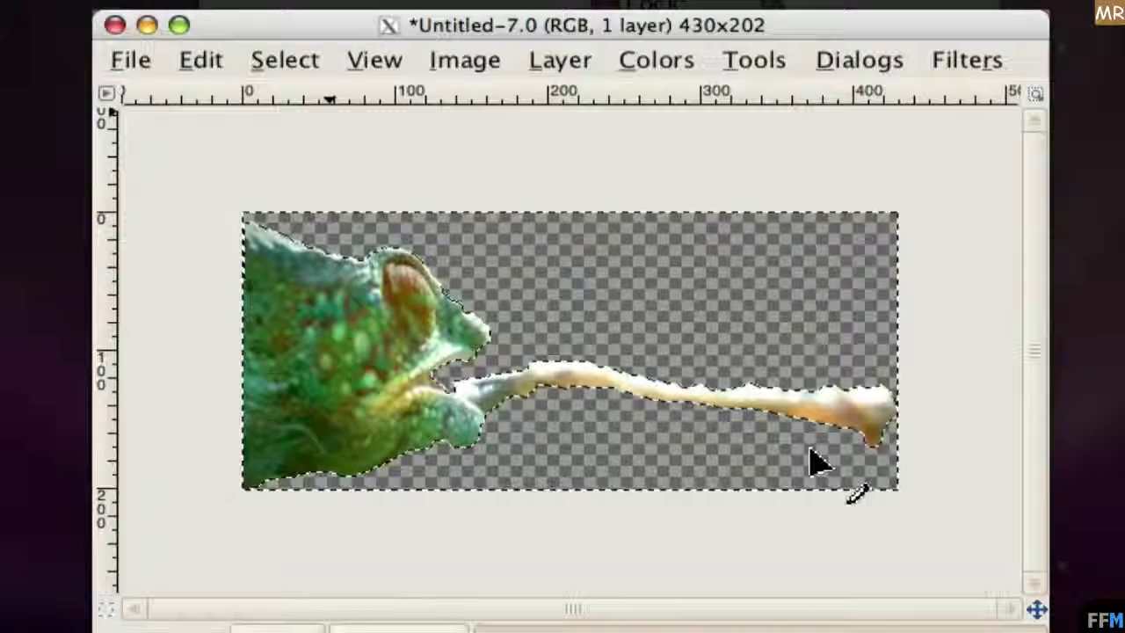
- Save the cut-out as 1.png in PNG format, accepting the default PNG options
{"action": "left_click", "coordinate": [131, 58]}
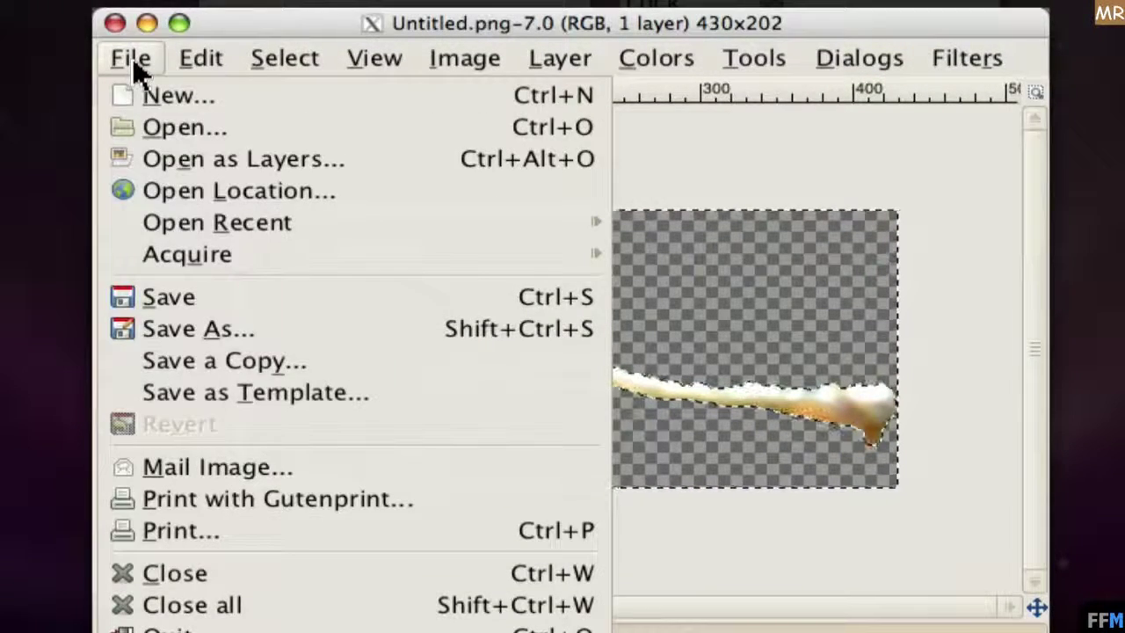
{"action": "left_click", "coordinate": [120, 329]}
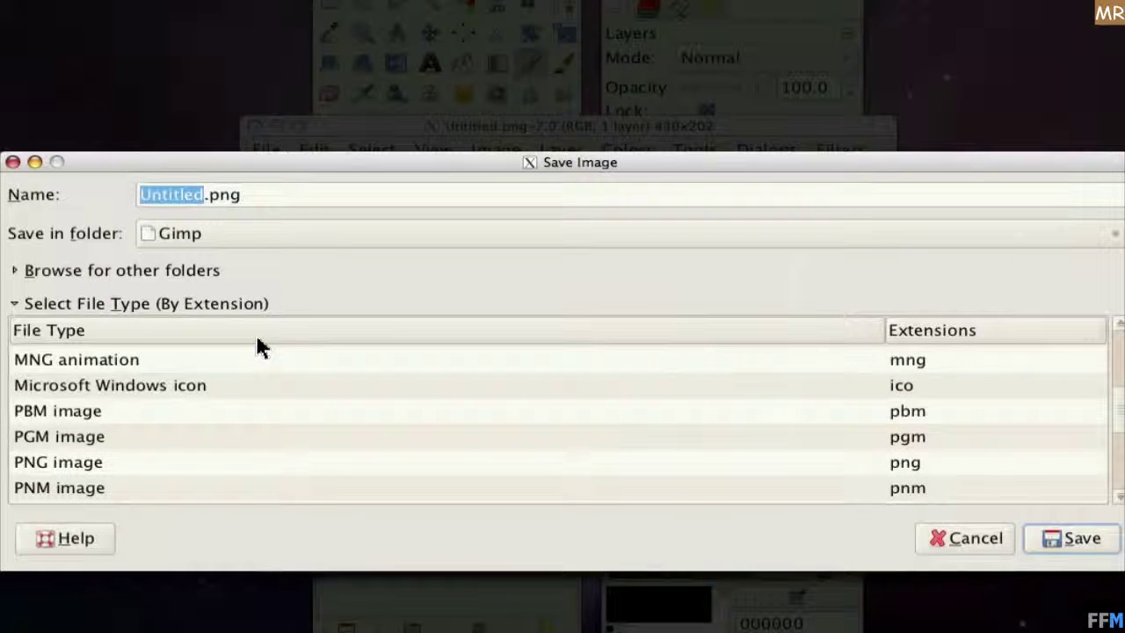
{"action": "left_click", "coordinate": [88, 470]}
{"action": "type", "text": "1"}
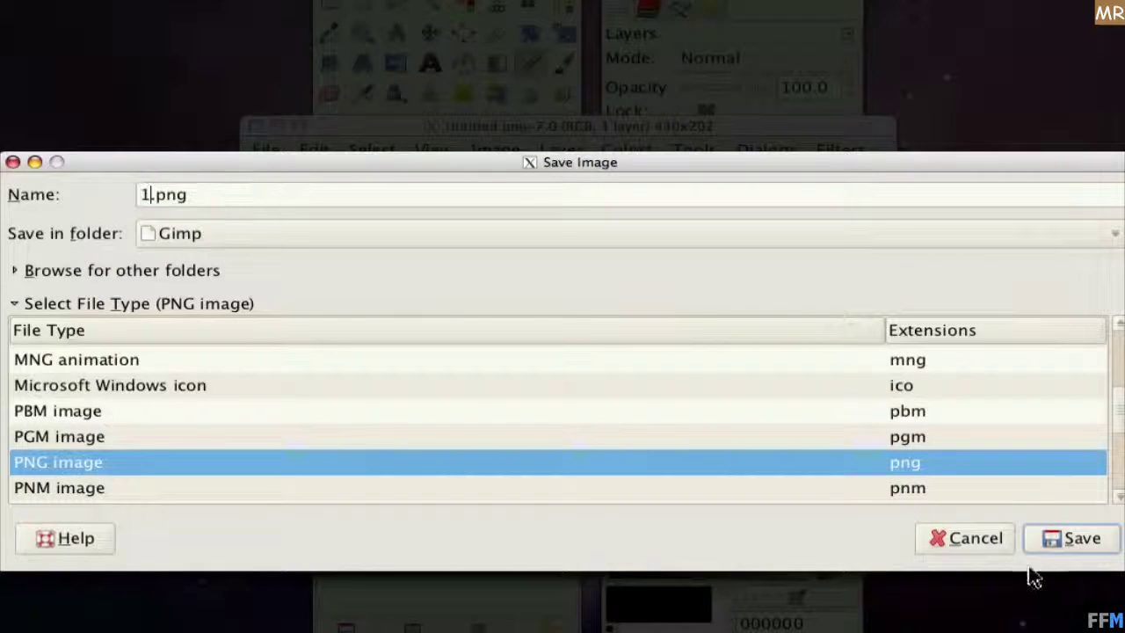
{"action": "left_click", "coordinate": [1064, 538]}
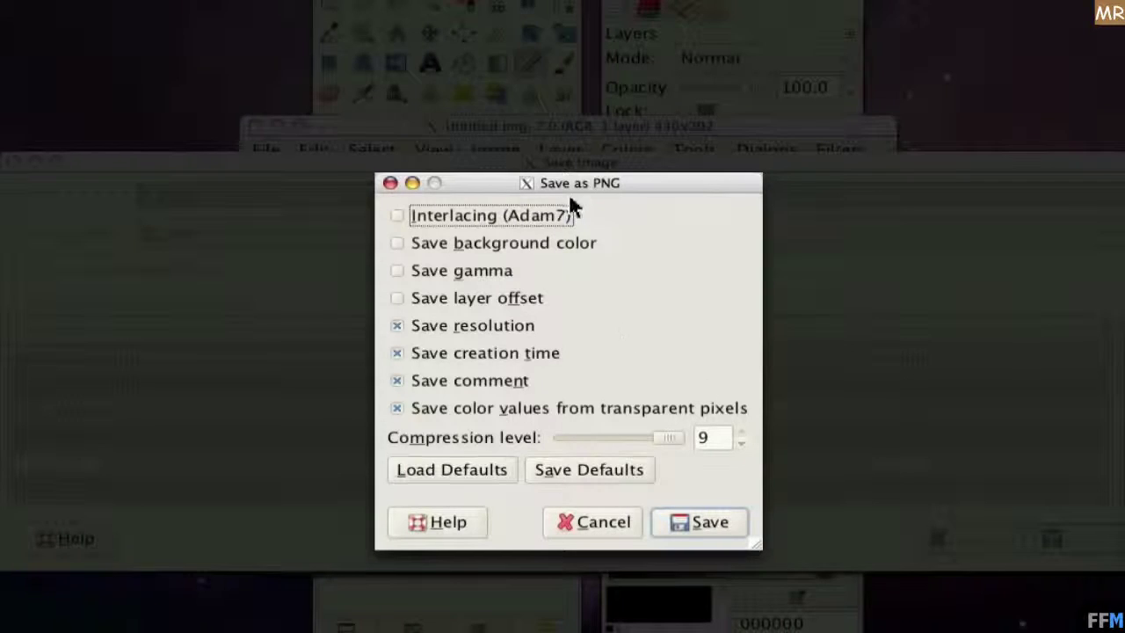
{"action": "left_click", "coordinate": [710, 522]}
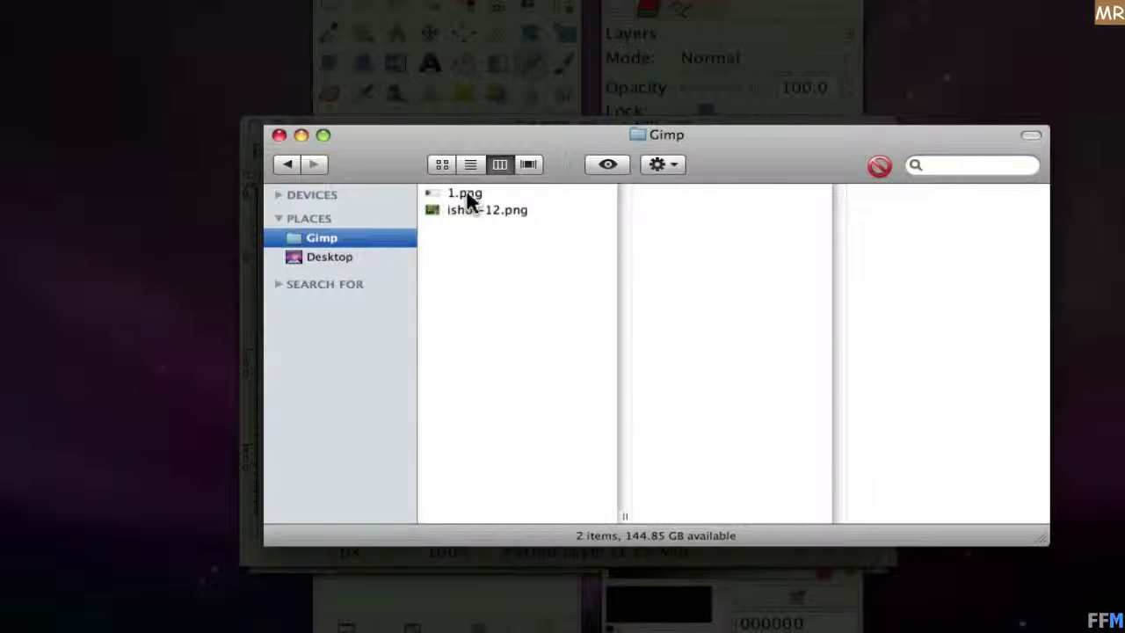
- Select 1.png in Finder to preview the 430×202 cut-out chameleon
{"action": "left_click", "coordinate": [468, 200]}
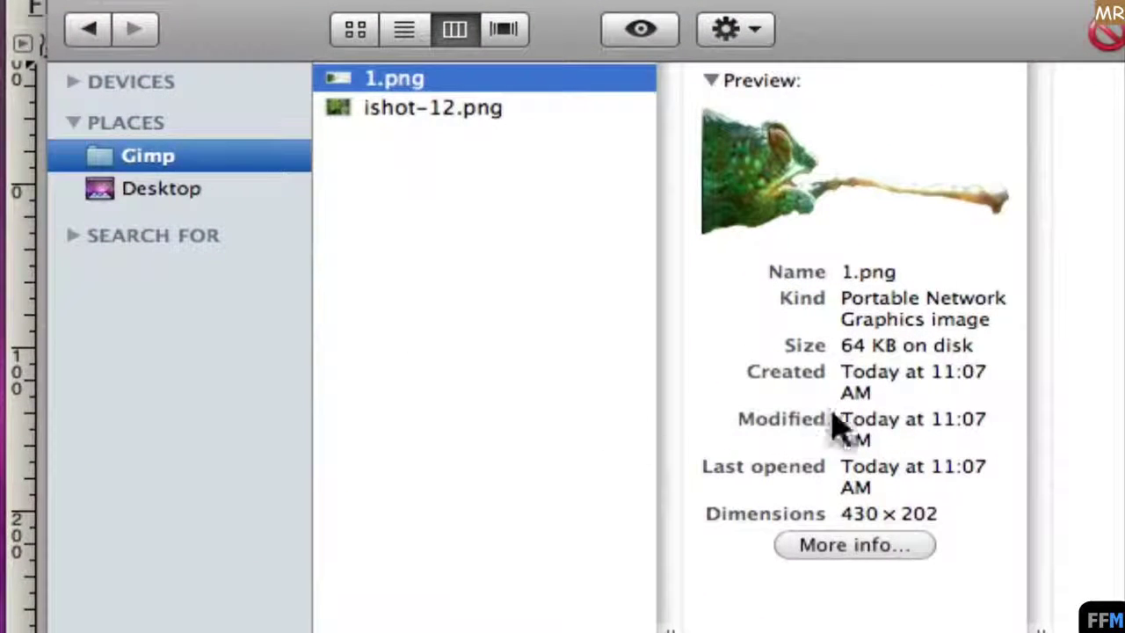